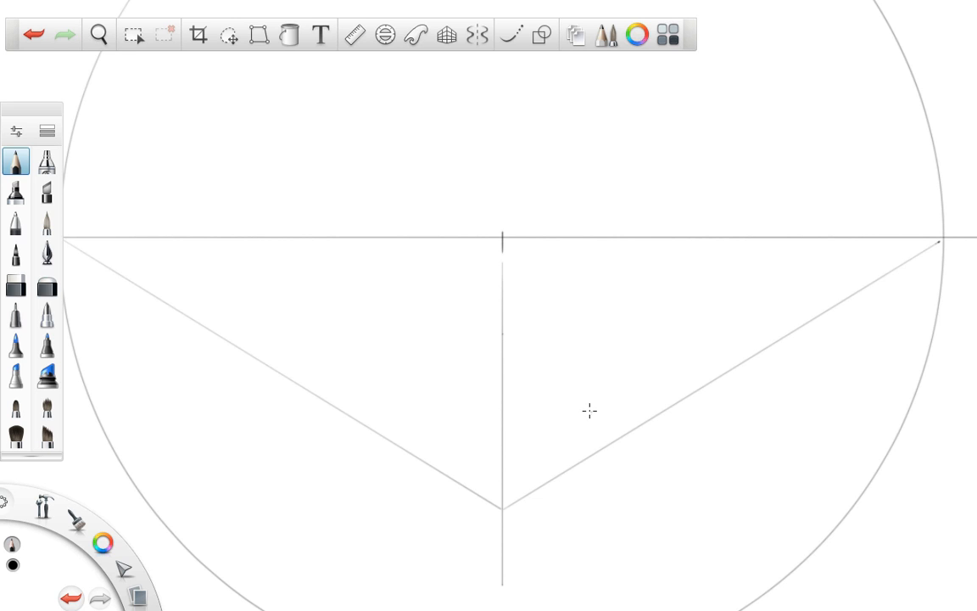
Draw a ruler-guided line from the upper mark on the centre vertical line to the right vanishing point on the horizon
click(360, 40)
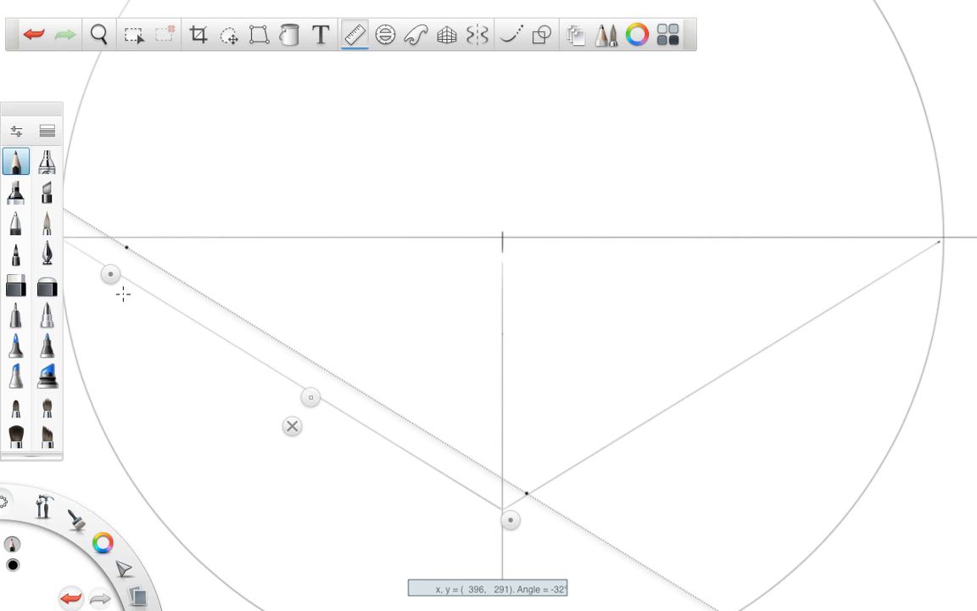
drag(242, 291, 498, 388)
drag(501, 496, 917, 236)
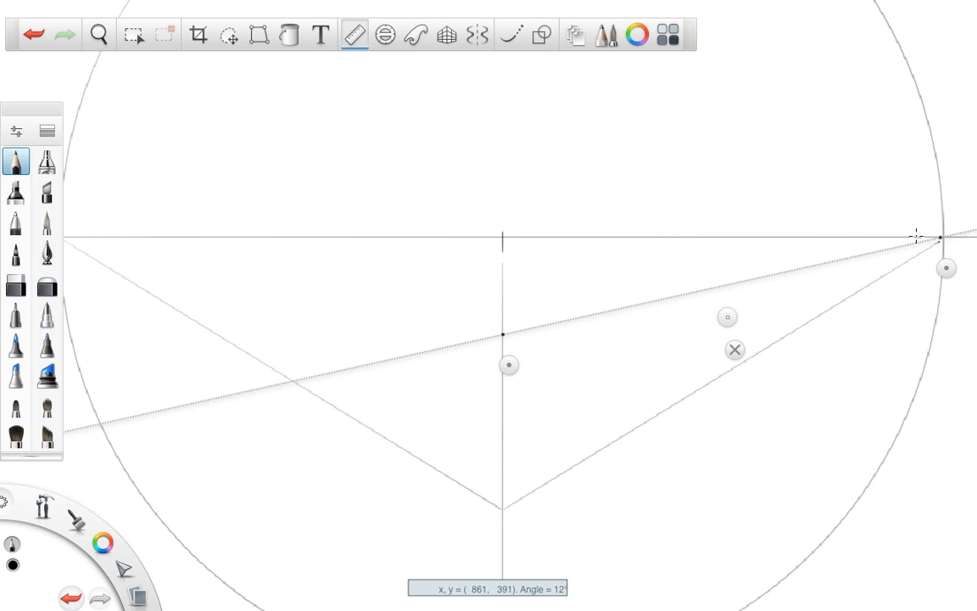
drag(946, 270, 947, 268)
Draw a ruler-guided line from the upper mark on the centre vertical line to the left vanishing point
mouse_move(502, 332)
mouse_down()
mouse_move(939, 239)
mouse_move(543, 512)
mouse_move(294, 409)
mouse_move(171, 323)
mouse_move(129, 247)
mouse_up()
mouse_move(43, 117)
mouse_down()
mouse_move(64, 175)
mouse_move(76, 369)
mouse_up()
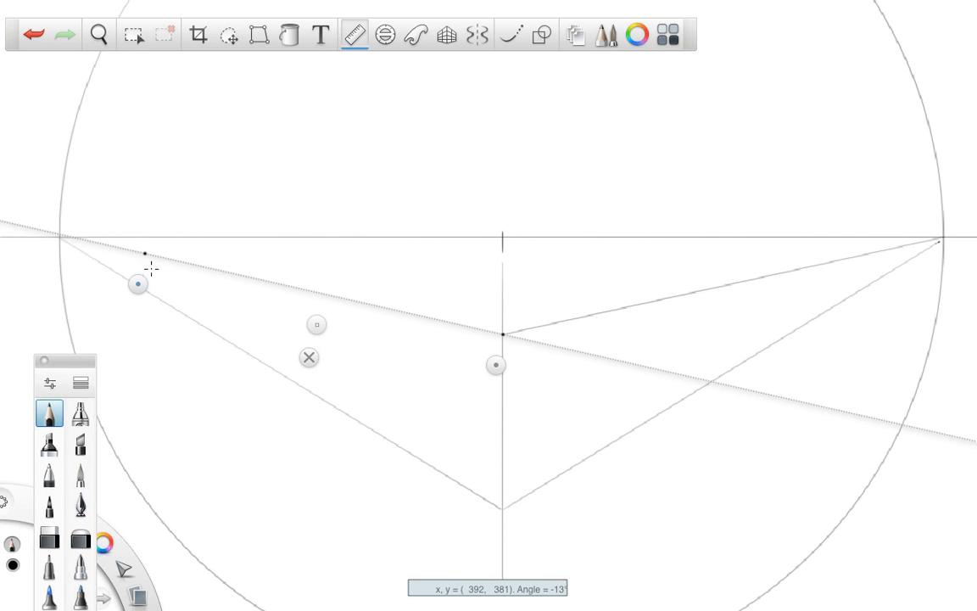
drag(138, 284, 53, 268)
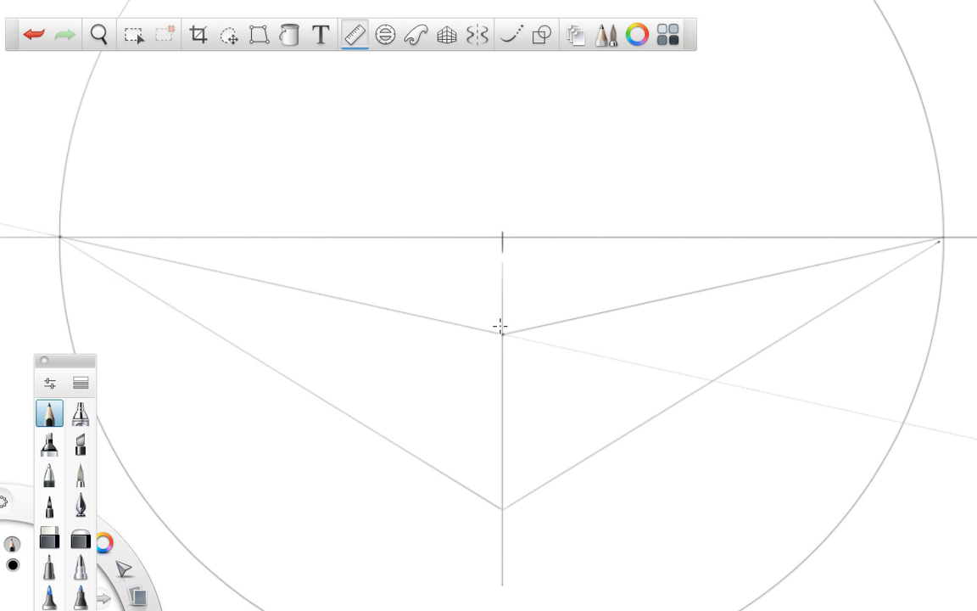
mouse_move(75, 366)
mouse_down()
mouse_move(135, 179)
mouse_move(126, 146)
mouse_up()
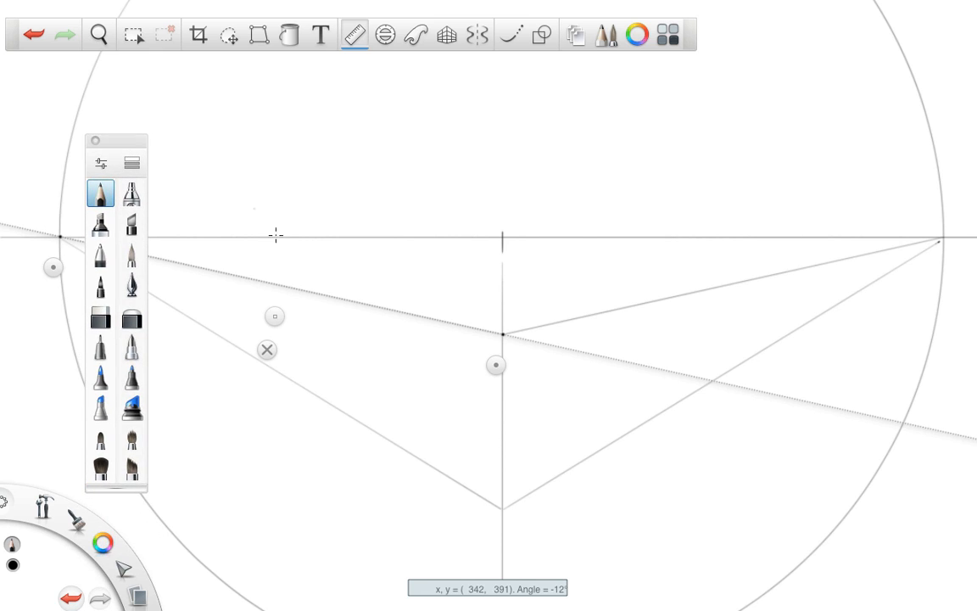
Put the ruler away and draw a vertical line between the two right-hand perspective lines, closing the first square of the right face
click(266, 349)
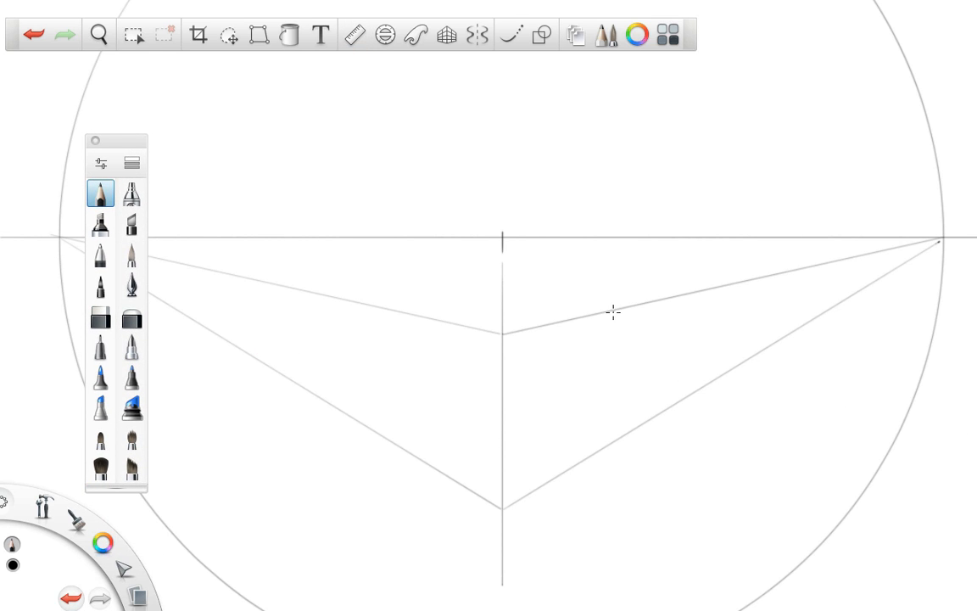
drag(616, 311, 625, 431)
drag(483, 338, 485, 492)
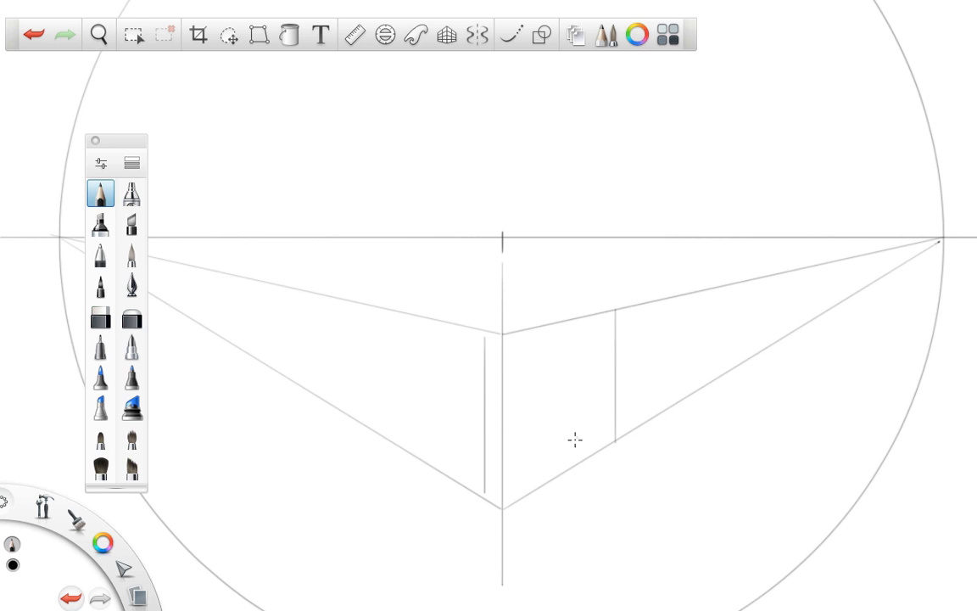
key(ctrl+z)
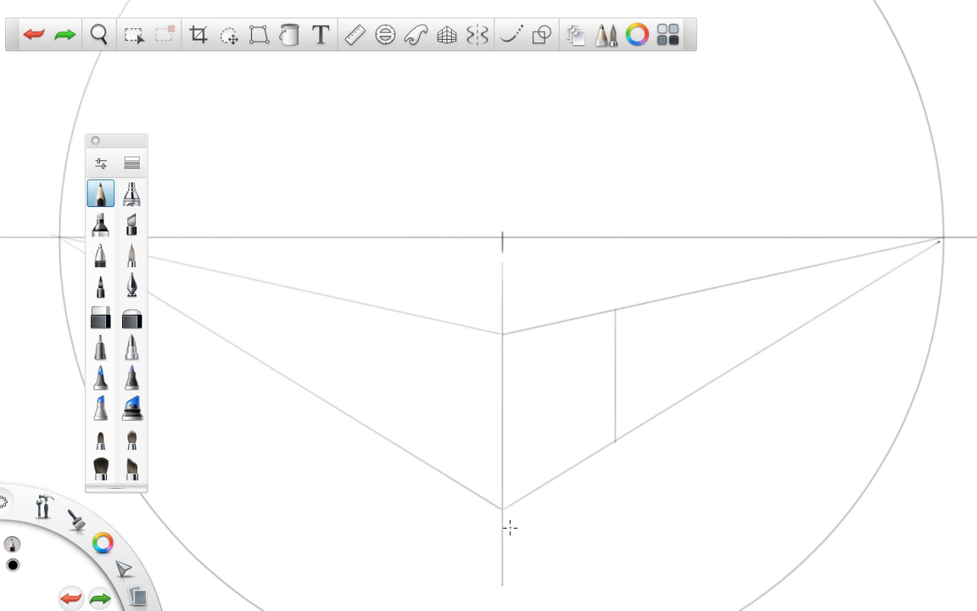
drag(504, 531, 633, 532)
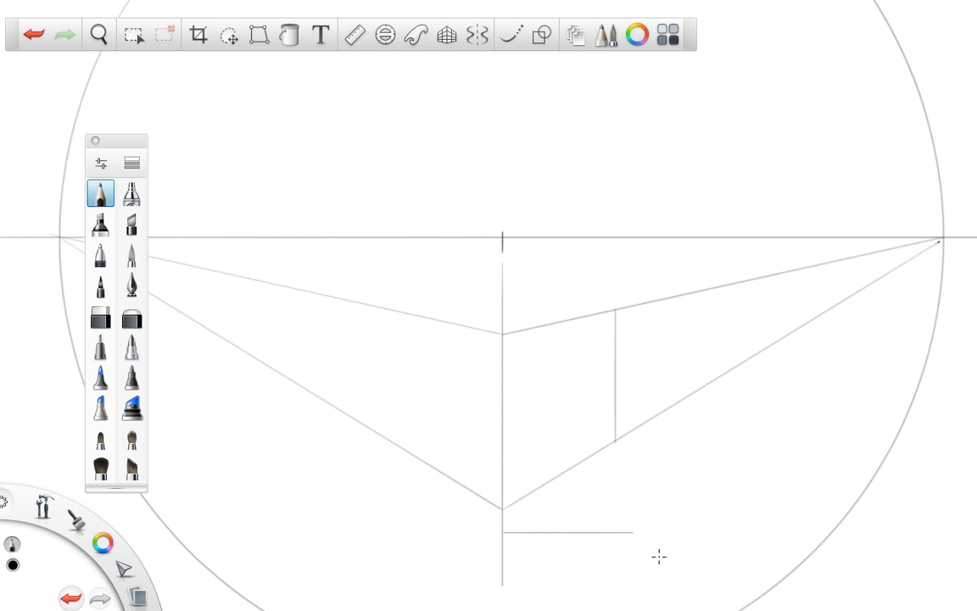
key(ctrl+z)
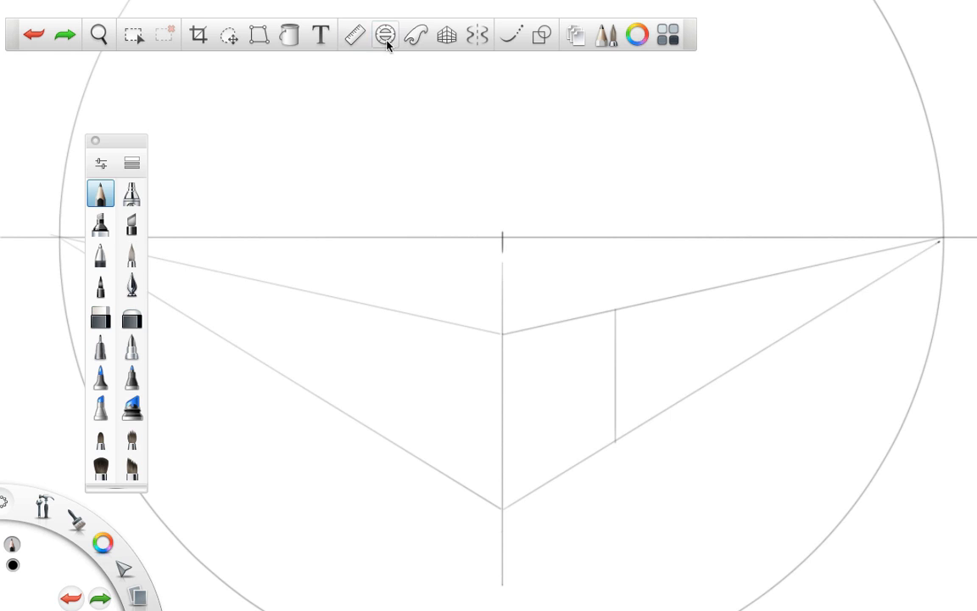
Use the ruler to lay out both diagonals of the first right-face square, penciling them lightly to locate its centre
click(355, 34)
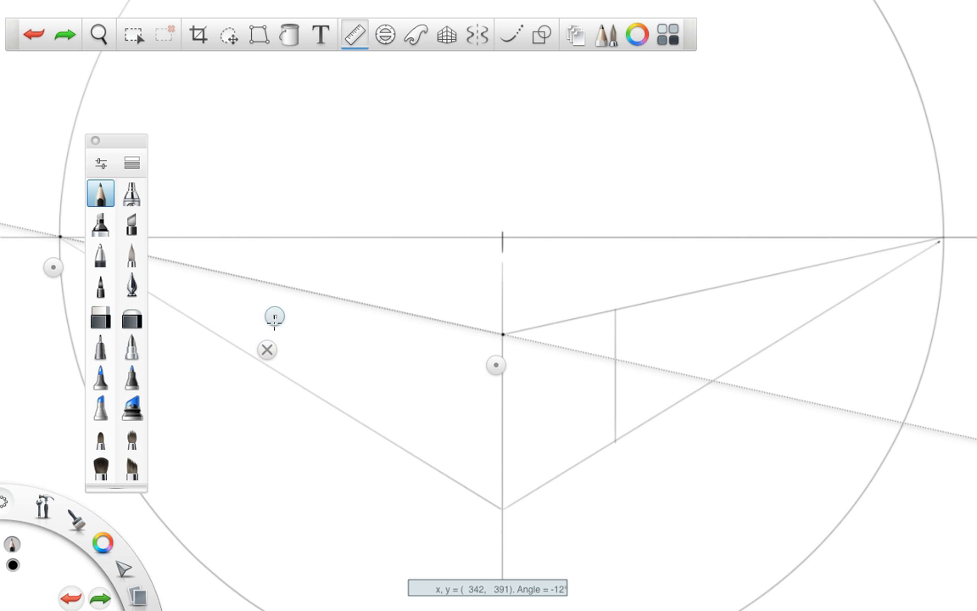
drag(275, 317, 583, 392)
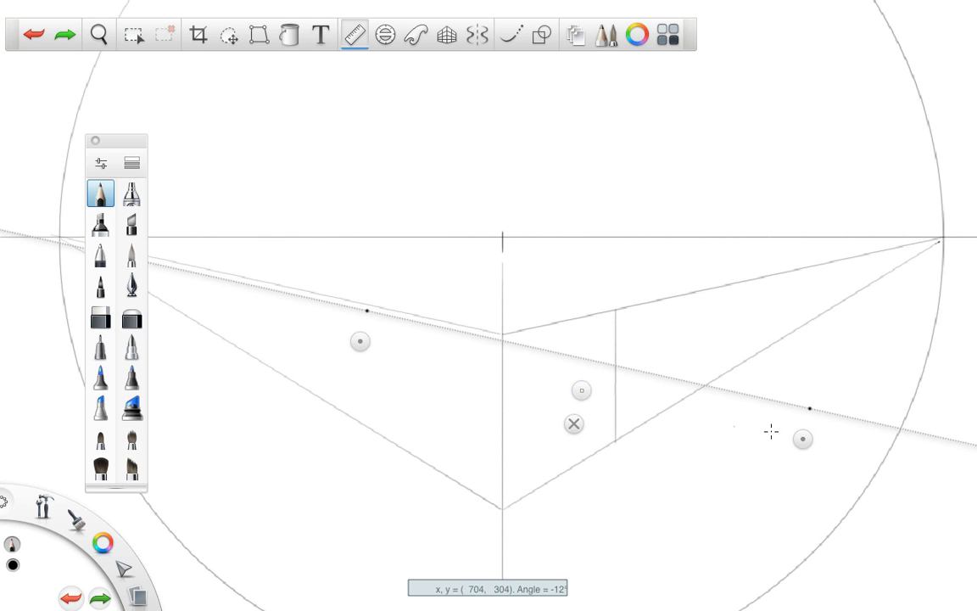
drag(806, 439, 607, 467)
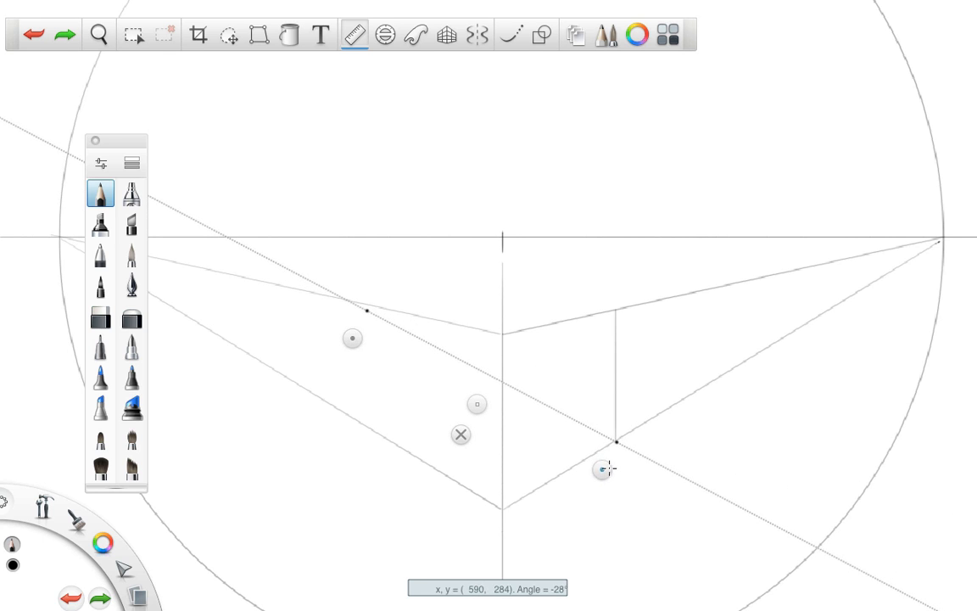
mouse_move(356, 337)
mouse_down()
mouse_move(504, 368)
mouse_move(491, 366)
mouse_move(561, 368)
mouse_move(614, 408)
mouse_move(615, 433)
mouse_up()
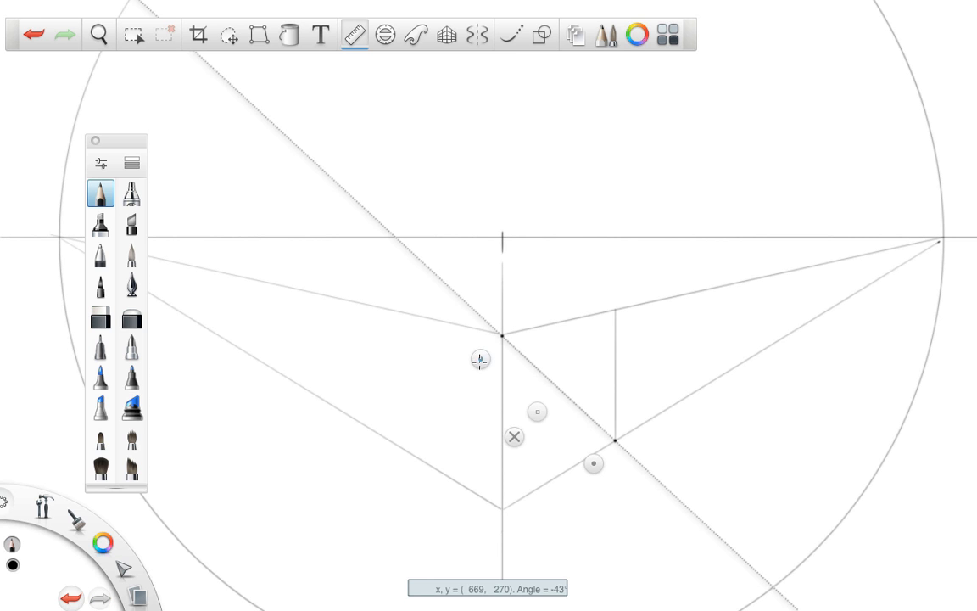
drag(481, 359, 482, 532)
drag(632, 466, 630, 341)
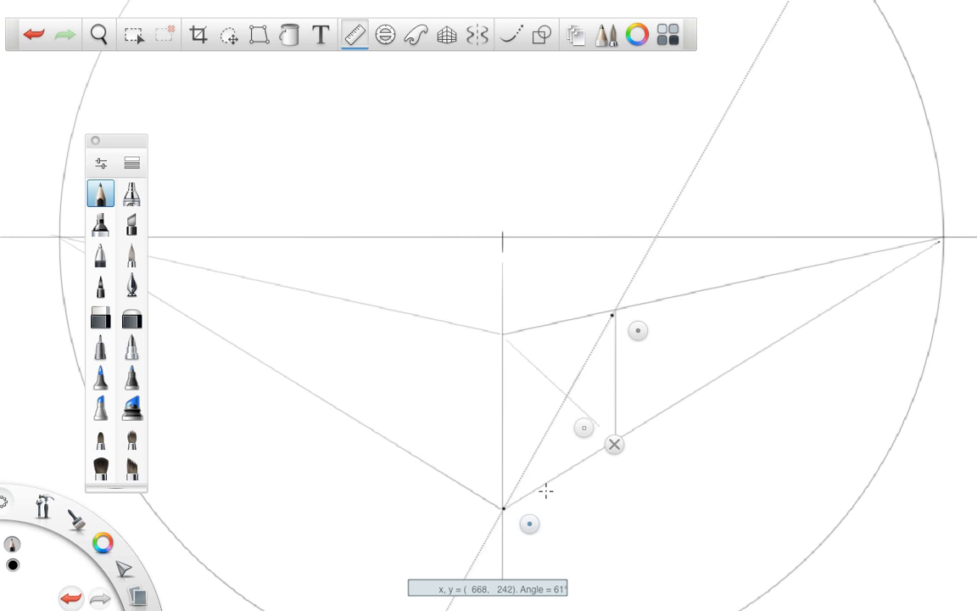
Align the ruler from the first square's centre to the right vanishing point and mark the midpoint of the square's far vertical
drag(528, 526, 592, 412)
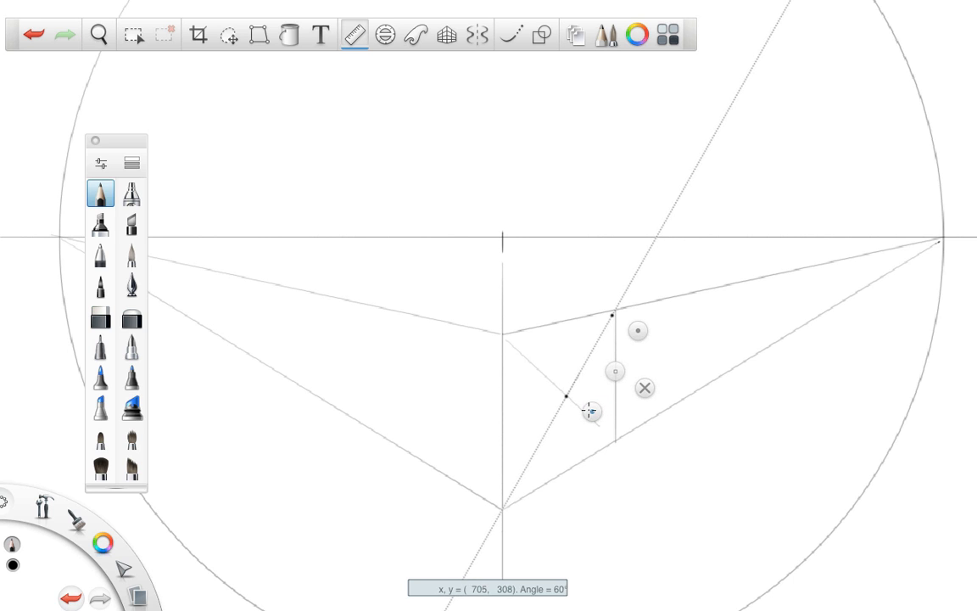
drag(645, 327, 911, 275)
drag(612, 380, 621, 374)
Project from the bottom front corner through that midpoint to the upper right perspective line, mark the crossing, and draw the second square's far vertical there
drag(578, 426, 523, 522)
drag(896, 288, 630, 405)
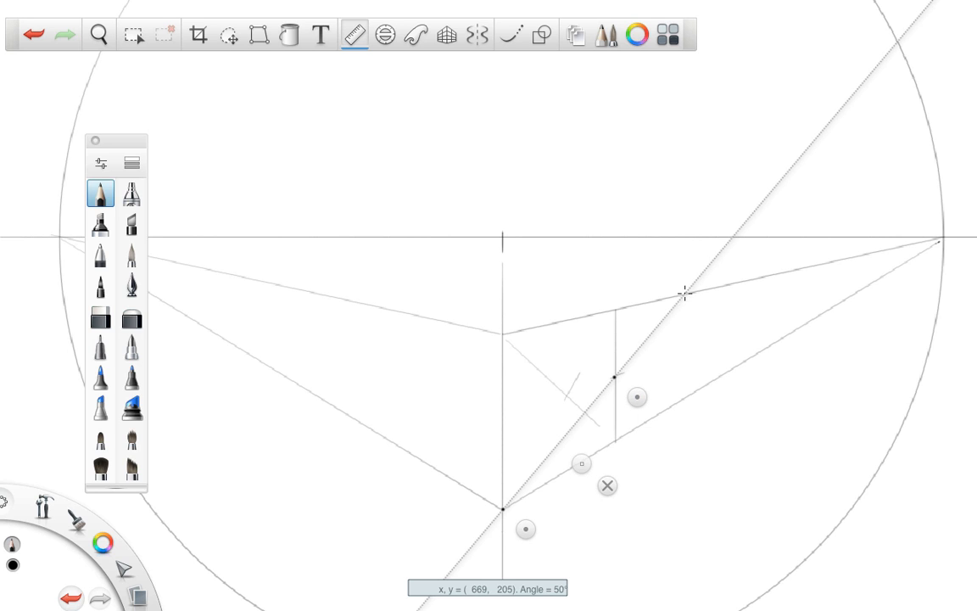
drag(685, 293, 682, 296)
click(608, 485)
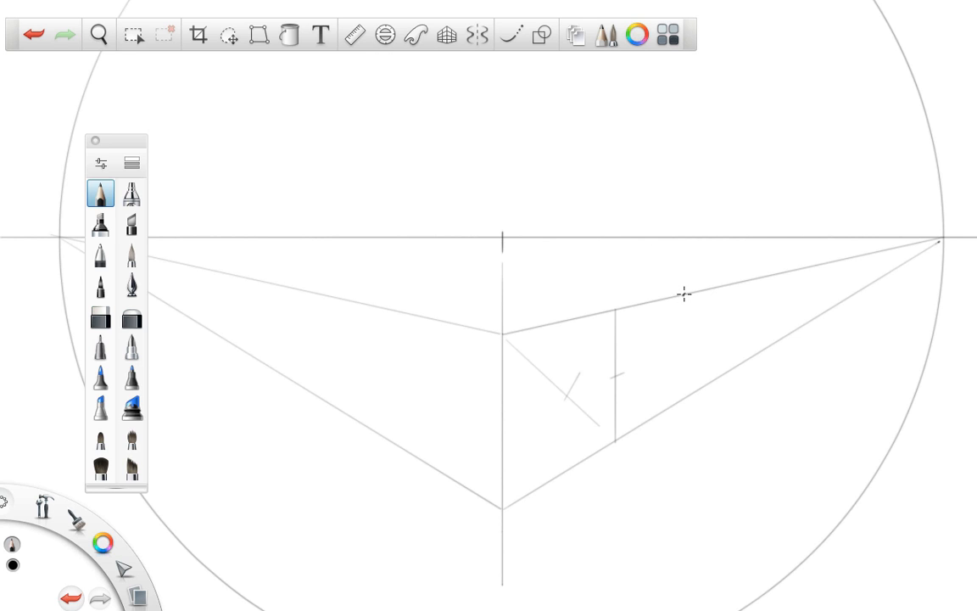
drag(684, 294, 684, 398)
Align the ruler from the first vertical's midpoint to the right vanishing point and mark the midpoint of the second vertical
click(356, 35)
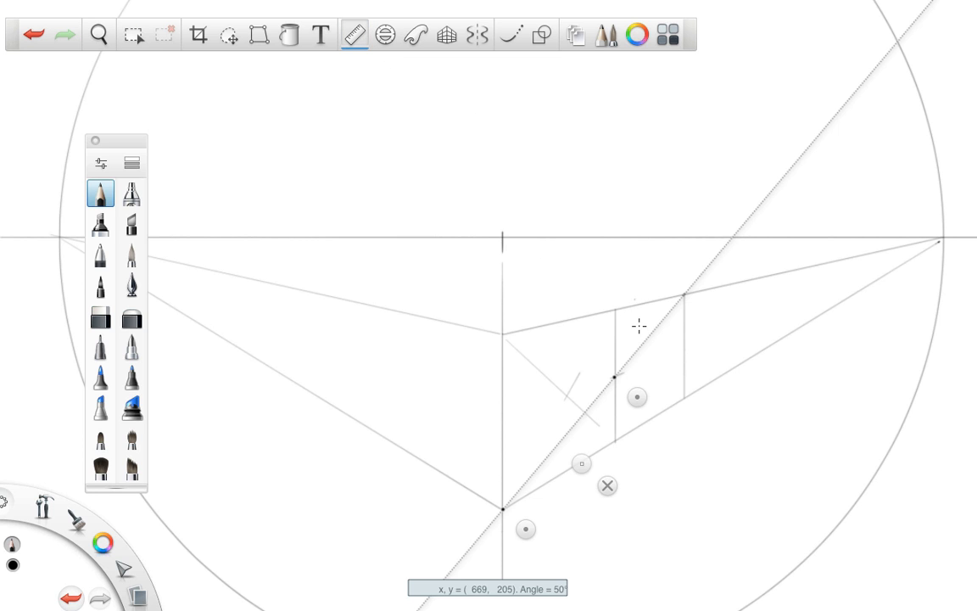
drag(583, 462, 695, 395)
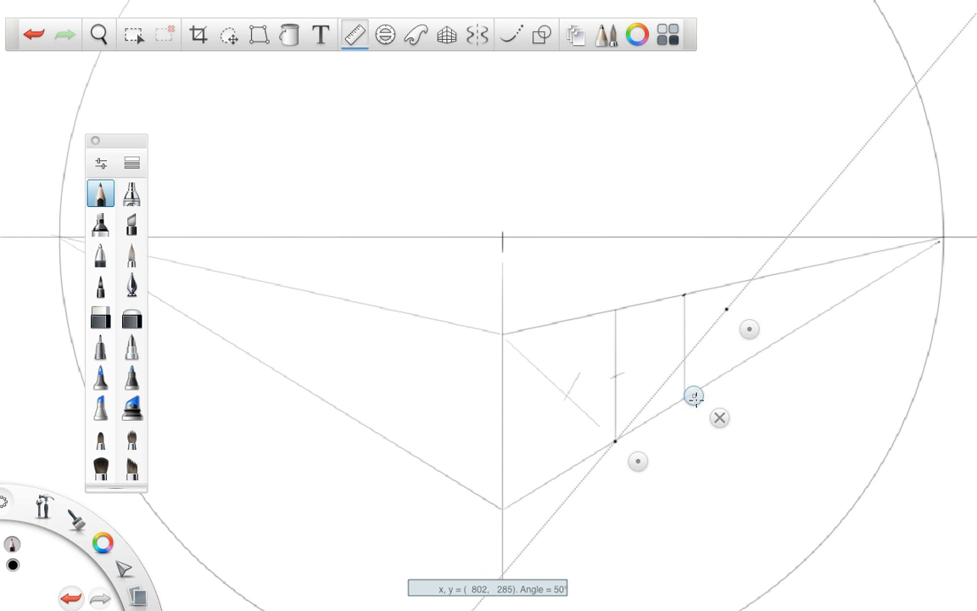
drag(650, 456, 651, 397)
drag(744, 334, 830, 318)
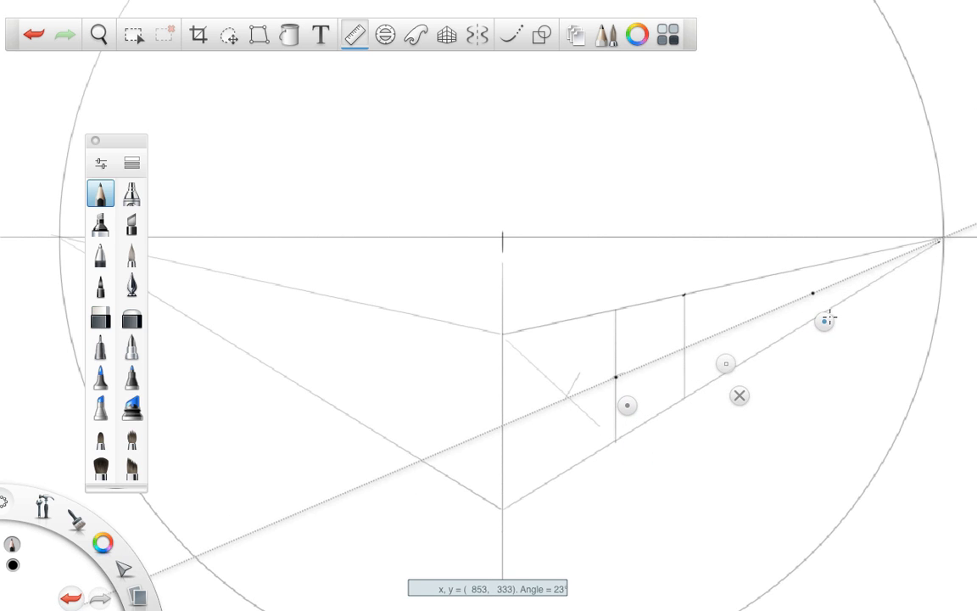
drag(684, 349, 685, 348)
Project from the first vertical's base through the second vertical's midpoint to the upper perspective line, mark the crossing, and draw the third square's far vertical
drag(629, 406, 633, 466)
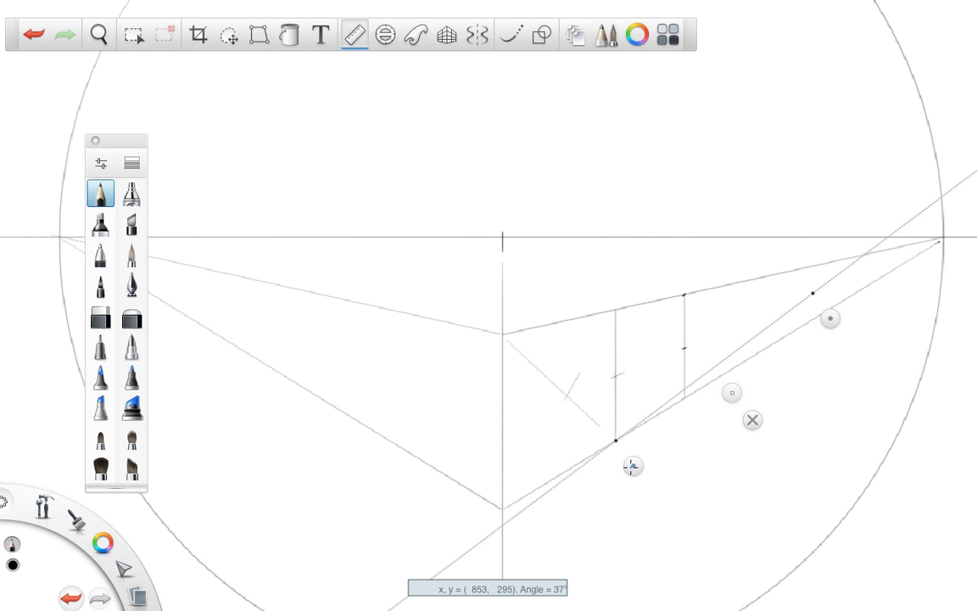
drag(834, 318, 708, 369)
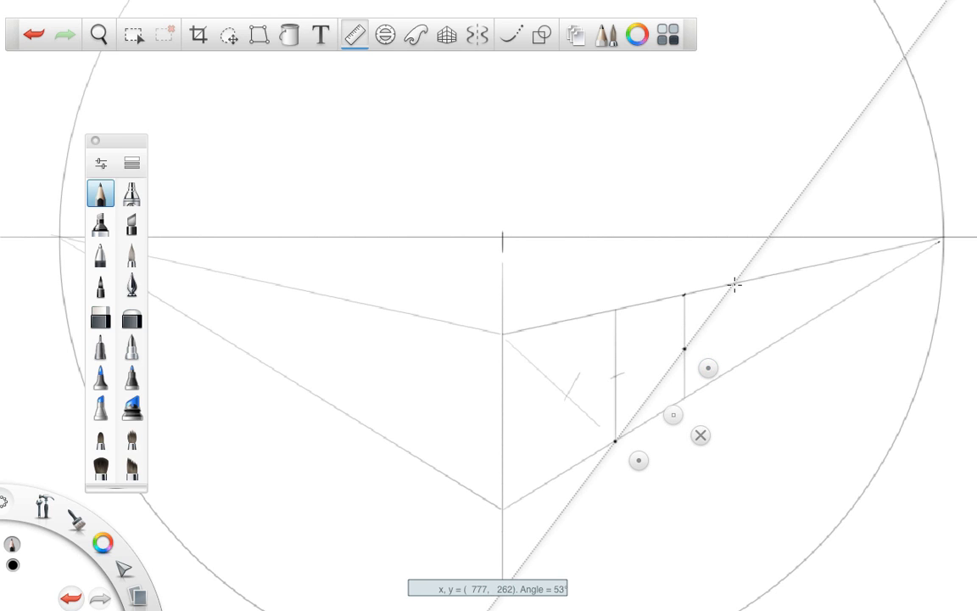
drag(733, 283, 735, 282)
click(702, 436)
drag(734, 302, 734, 355)
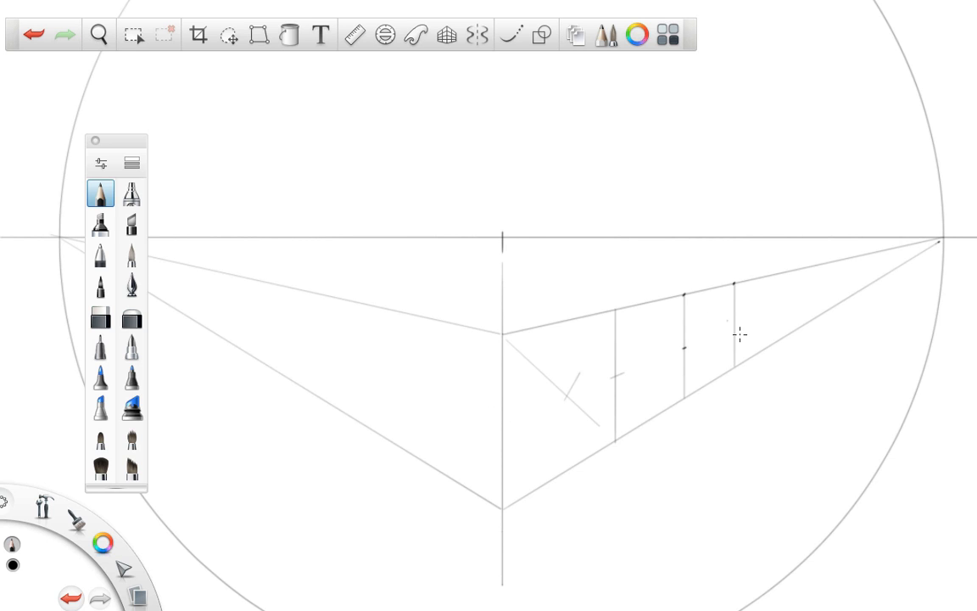
Draw a horizontal ruler line from the first right-face vertical's top to the upper left perspective line and mark where they meet
click(355, 38)
drag(637, 461, 497, 364)
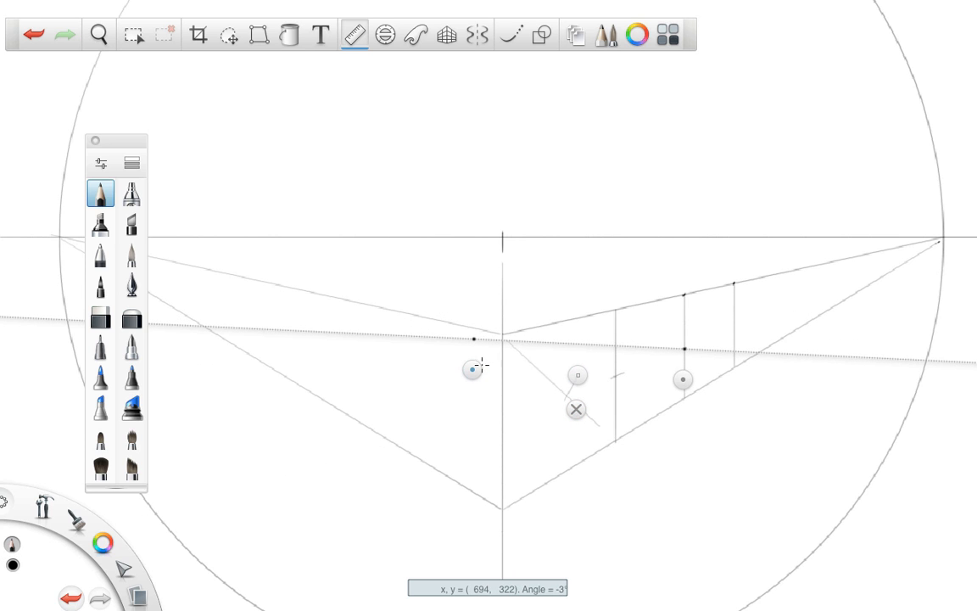
click(472, 369)
drag(579, 369, 509, 341)
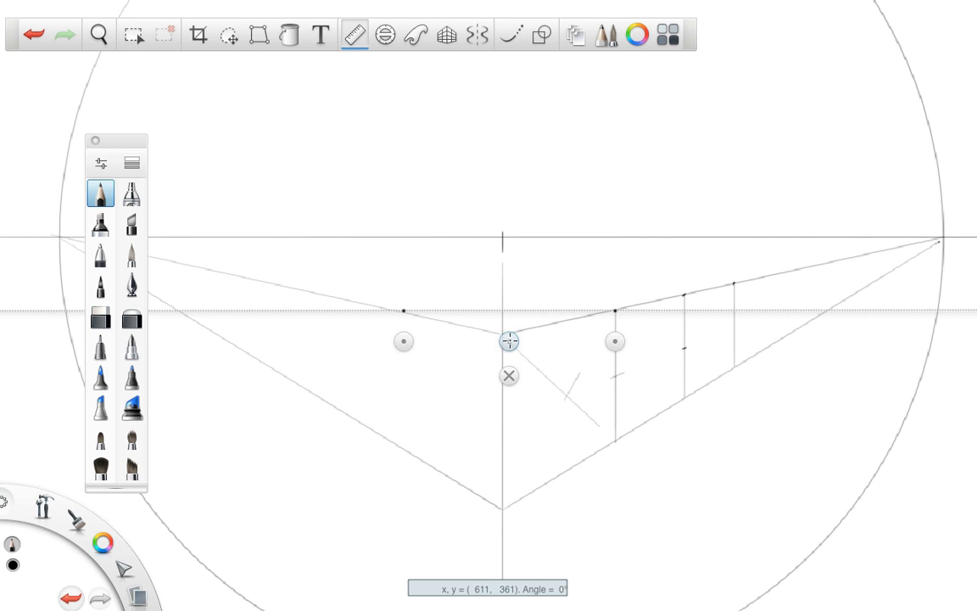
drag(393, 310, 405, 310)
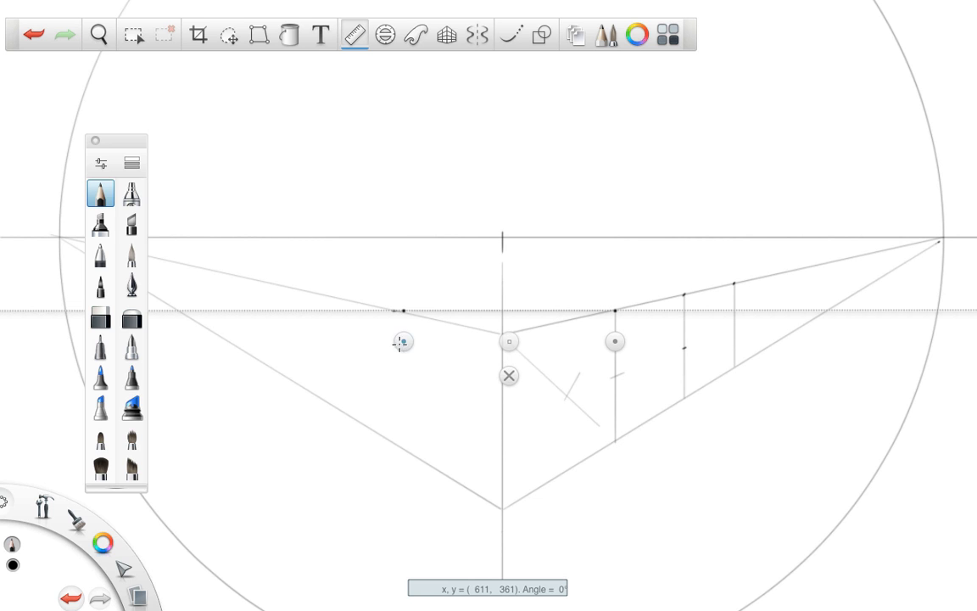
mouse_move(402, 342)
mouse_down()
mouse_move(384, 354)
mouse_move(394, 342)
mouse_up()
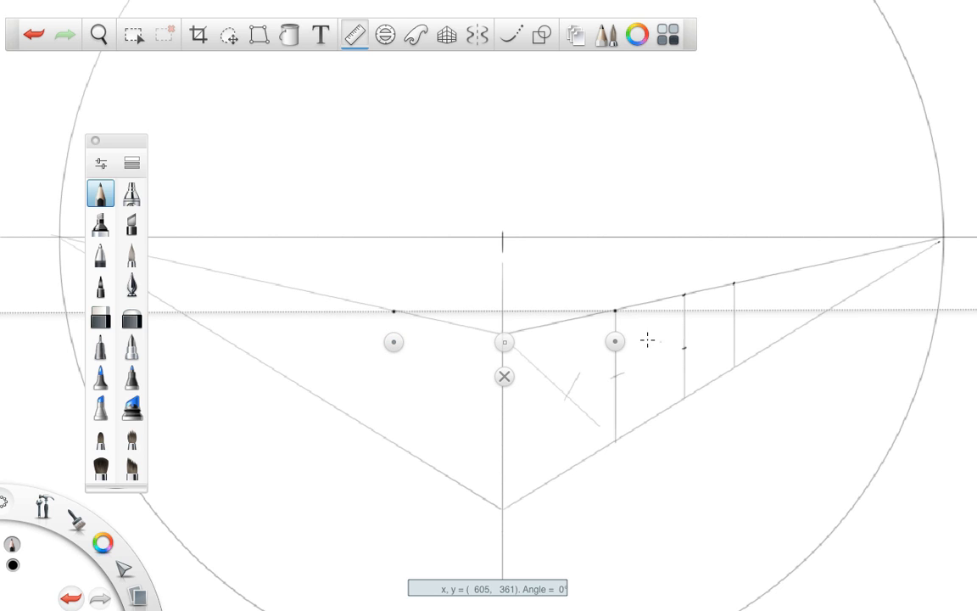
Draw the top face's rear edges from the left mark toward the right vanishing point and from the third vertical's top toward the left vanishing point
drag(620, 341, 944, 268)
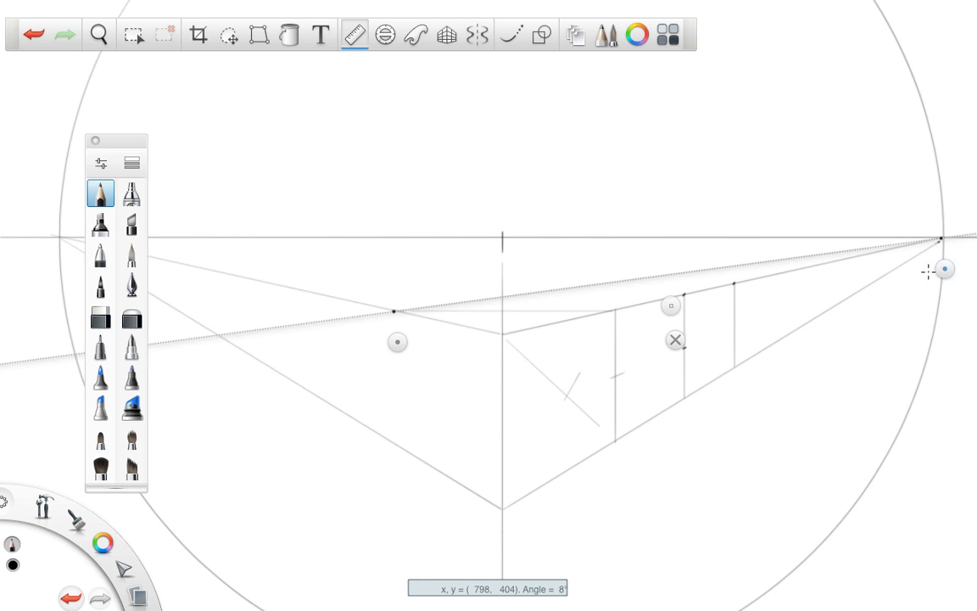
drag(928, 271, 740, 313)
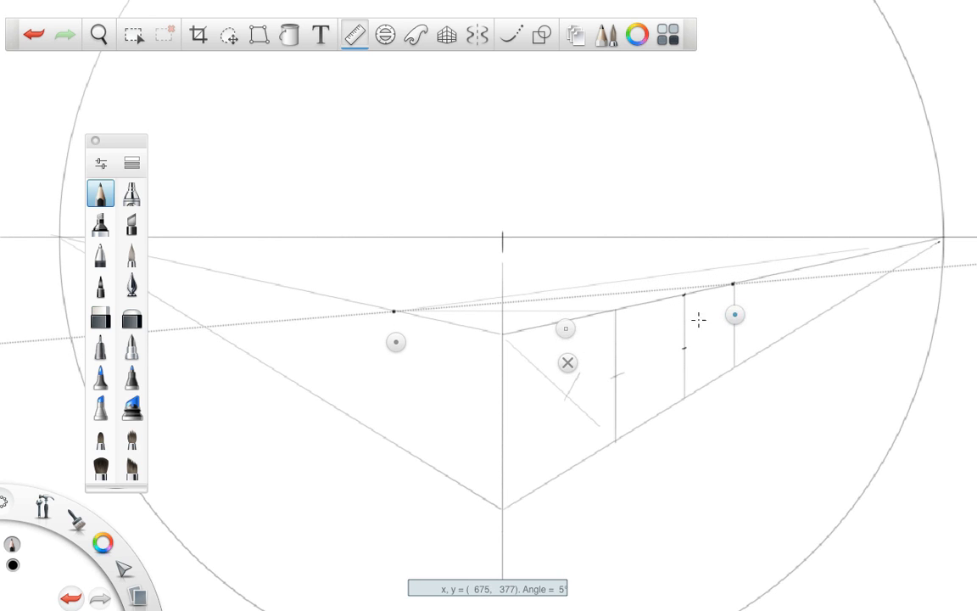
drag(395, 342, 336, 286)
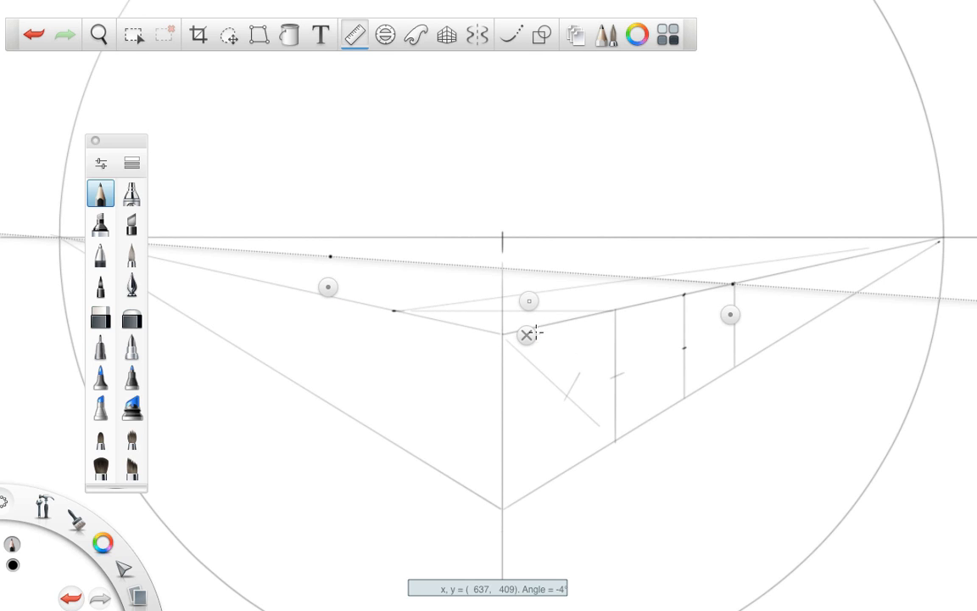
Put the ruler away and draw a vertical line from the left mark down to the lower left perspective line
click(528, 334)
drag(392, 312, 394, 439)
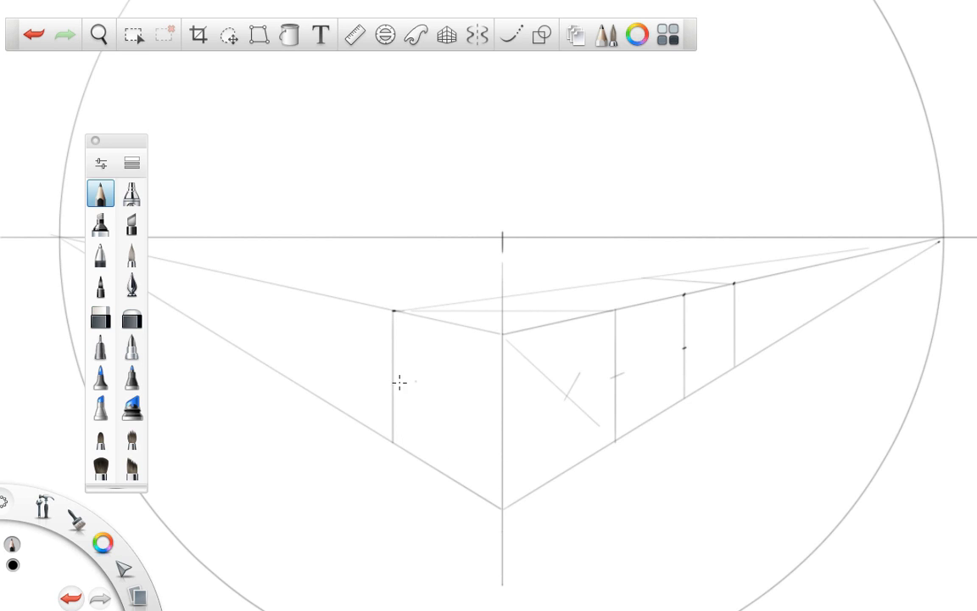
Label the box proportions by handwriting 1 beside the left vertical, 1 under the top left edge, and 3 above the long top edge
drag(375, 363, 375, 374)
drag(448, 331, 448, 341)
drag(524, 271, 524, 283)
Mark corners of the box with pencil dots, including the top face's rear corner, and undo the last stroke
click(643, 279)
click(504, 387)
key(ctrl+z)
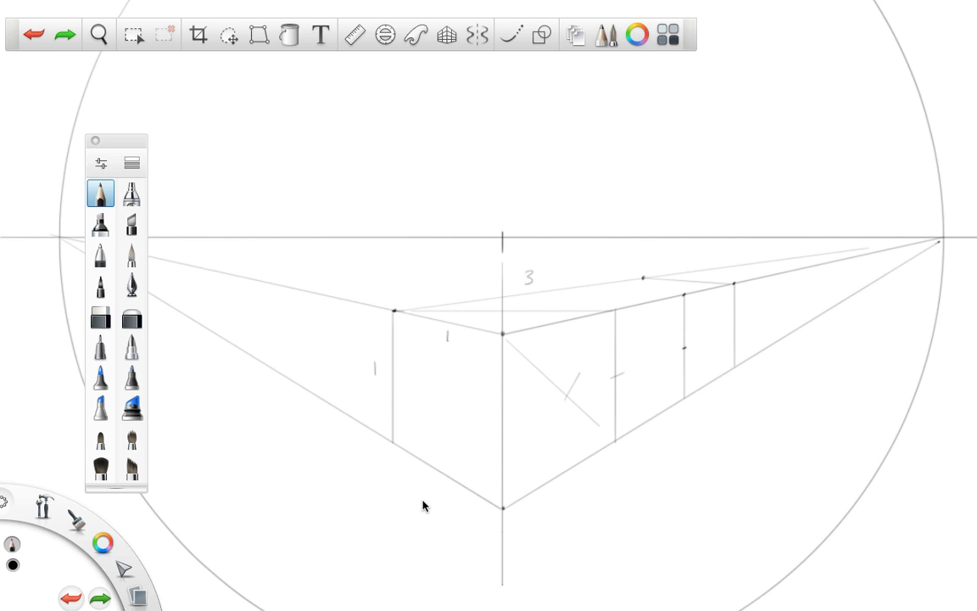